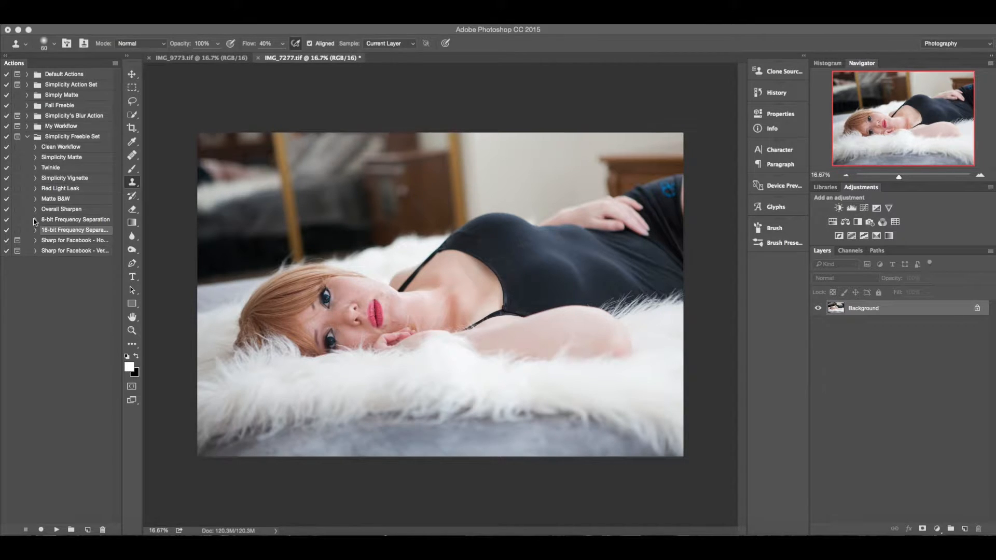
Run the 16-bit Frequency Separation action from the Simplicity Freebie Set on the open portrait.
left_click(73, 222)
left_click(72, 232)
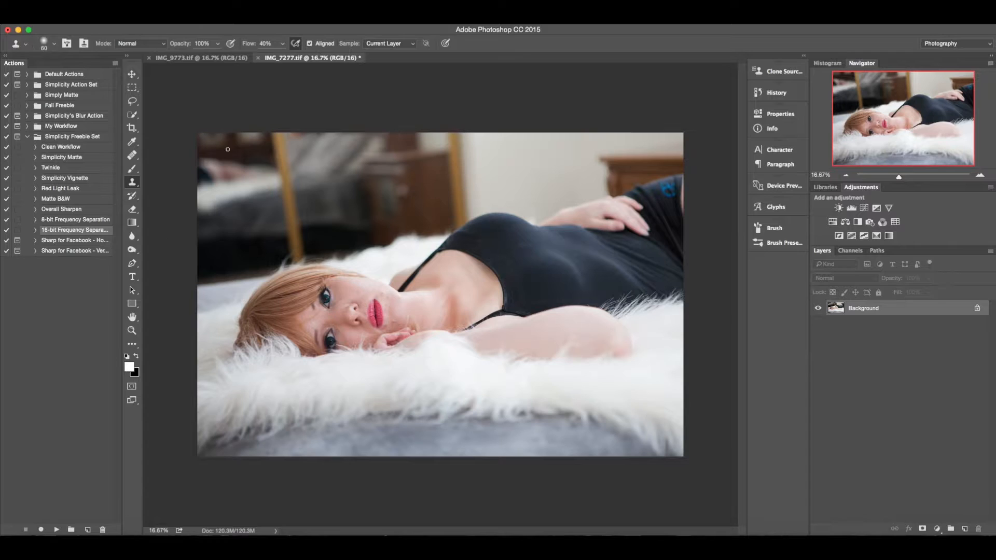
left_click(55, 220)
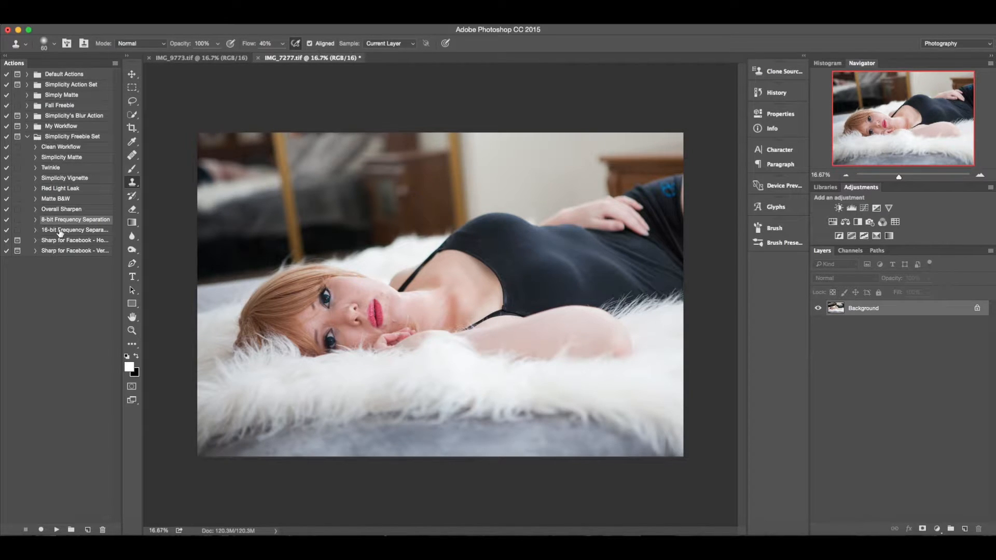
left_click(60, 230)
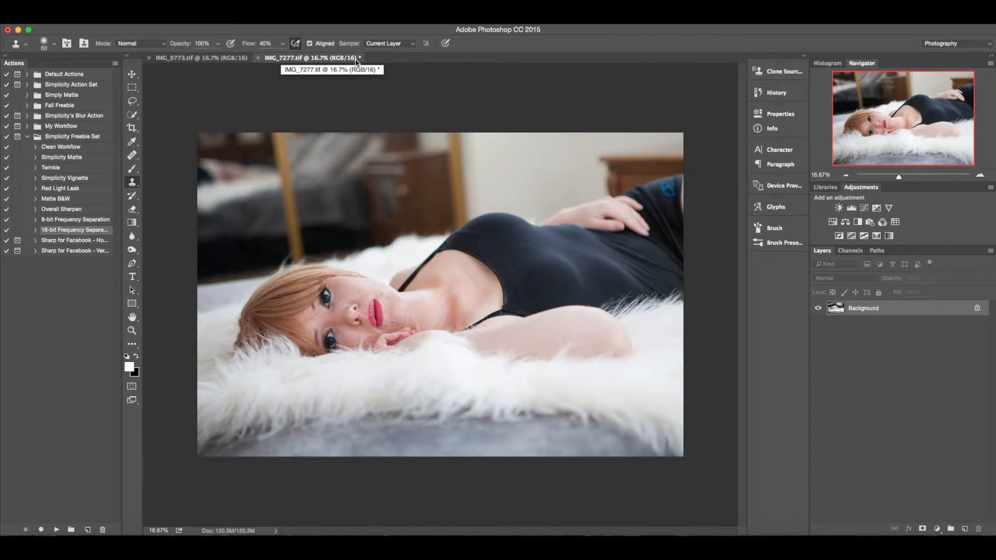
left_click(145, 24)
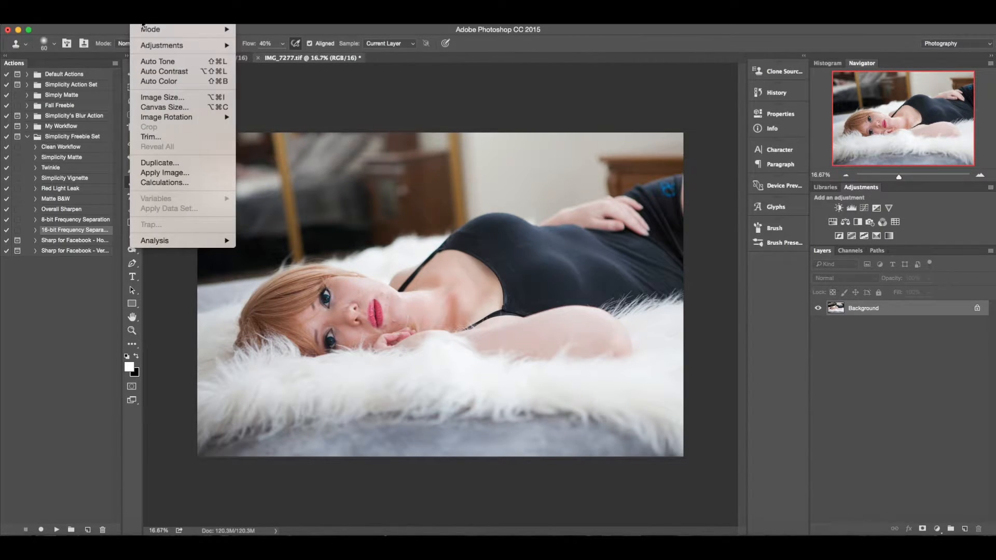
mouse_move(151, 32)
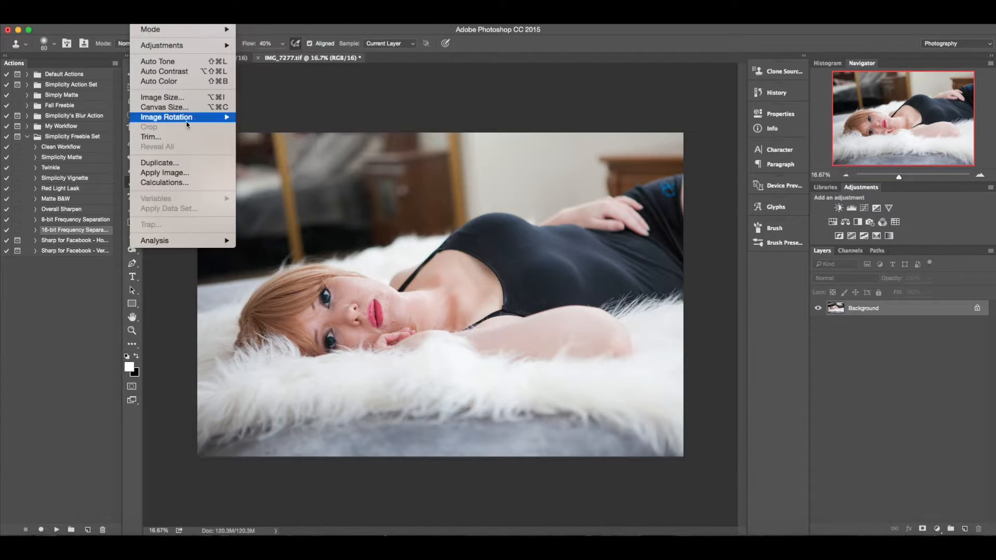
left_click(161, 24)
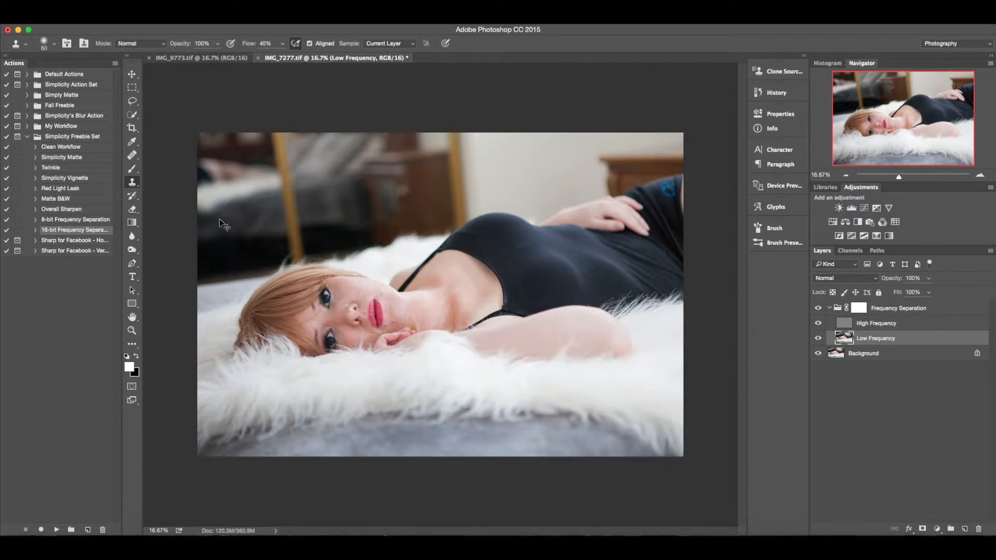
Select the High Frequency layer and keep the Clone Stamp sampling set to Current Layer.
key("super+equal")
key("super+equal")
key("super+equal")
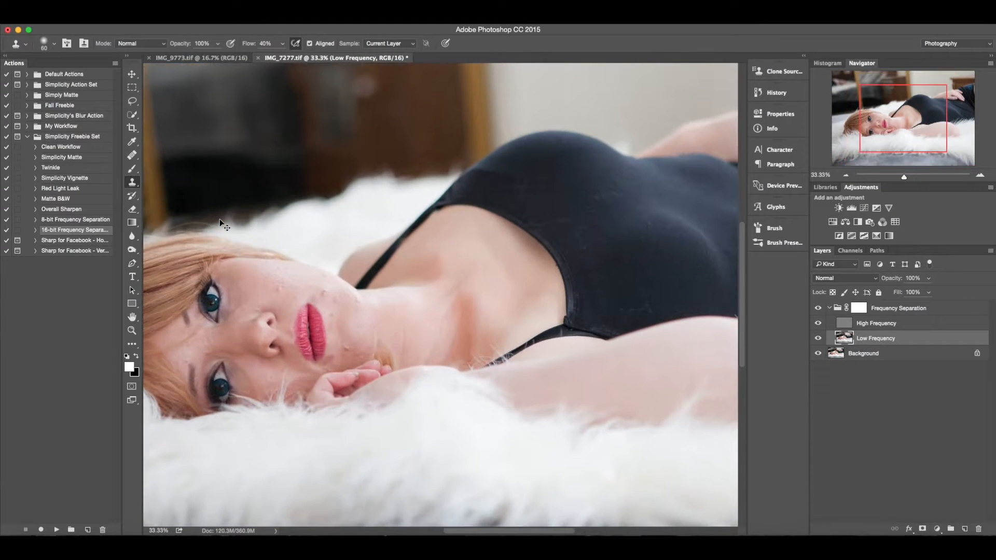
left_click_drag(300, 271, 540, 249)
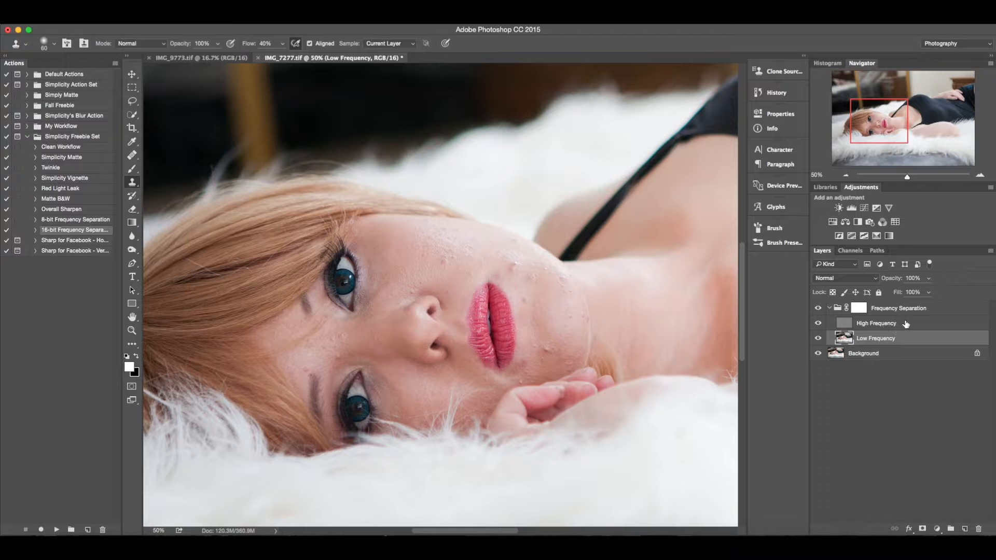
left_click(906, 323)
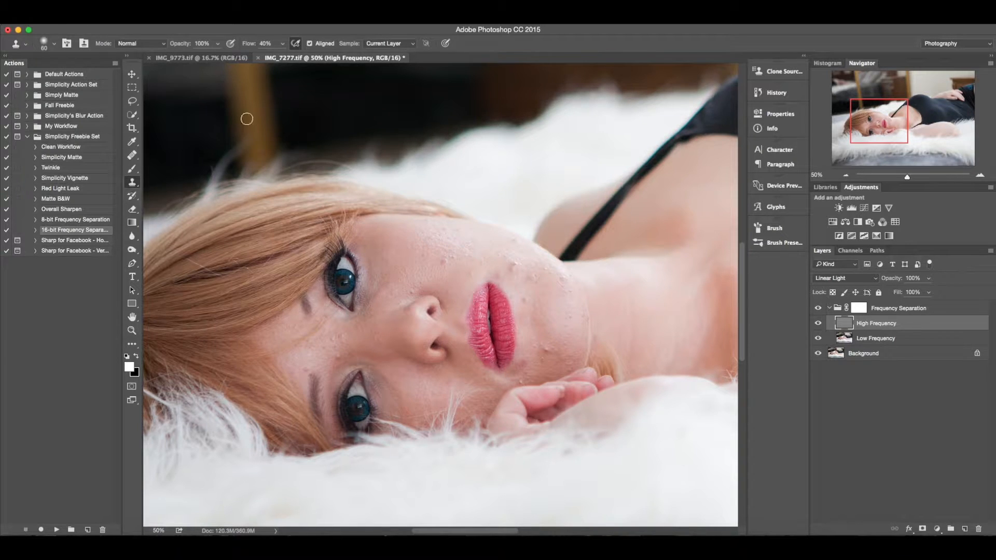
left_click(385, 44)
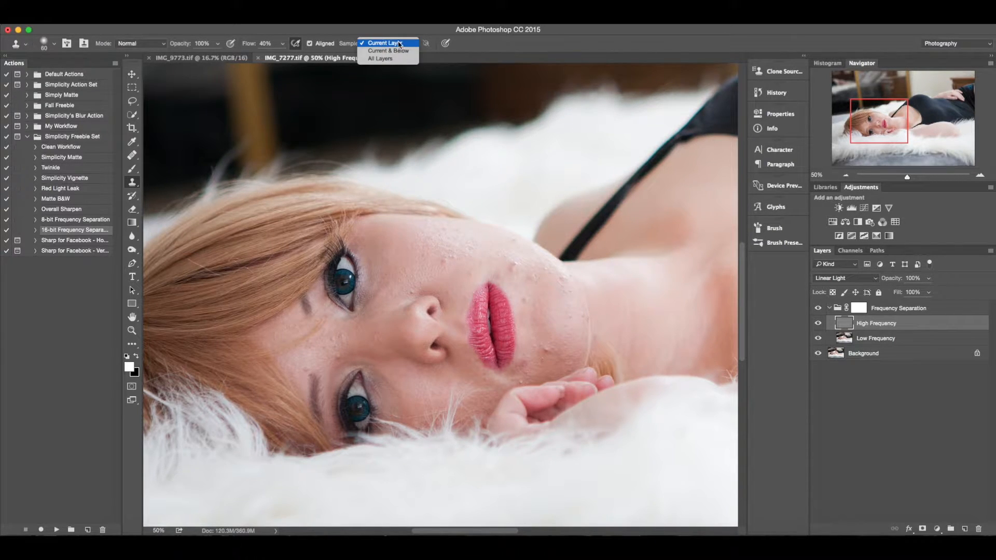
left_click(402, 44)
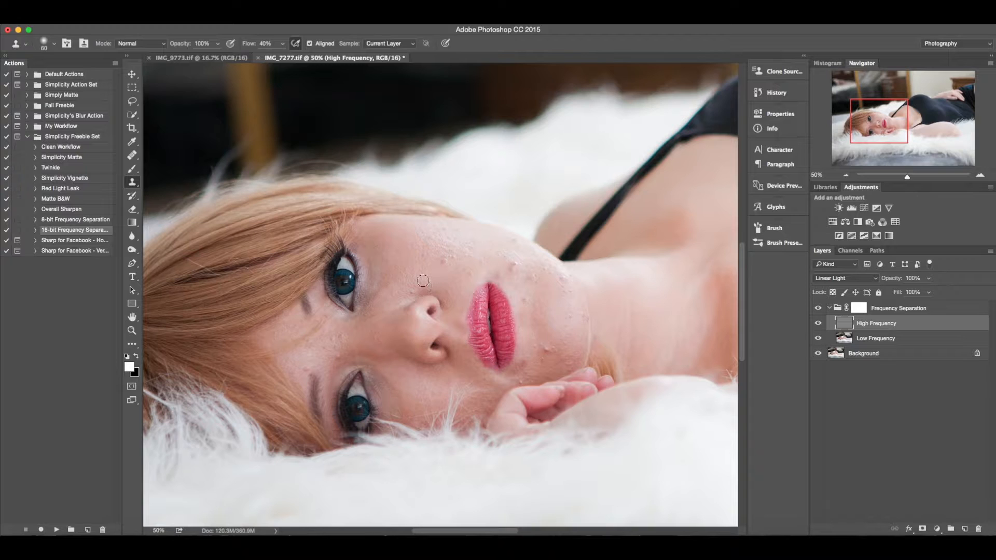
Clone out blemishes and texture spots on the forehead, cheeks and under the eyes on the High Frequency layer.
key("super+equal")
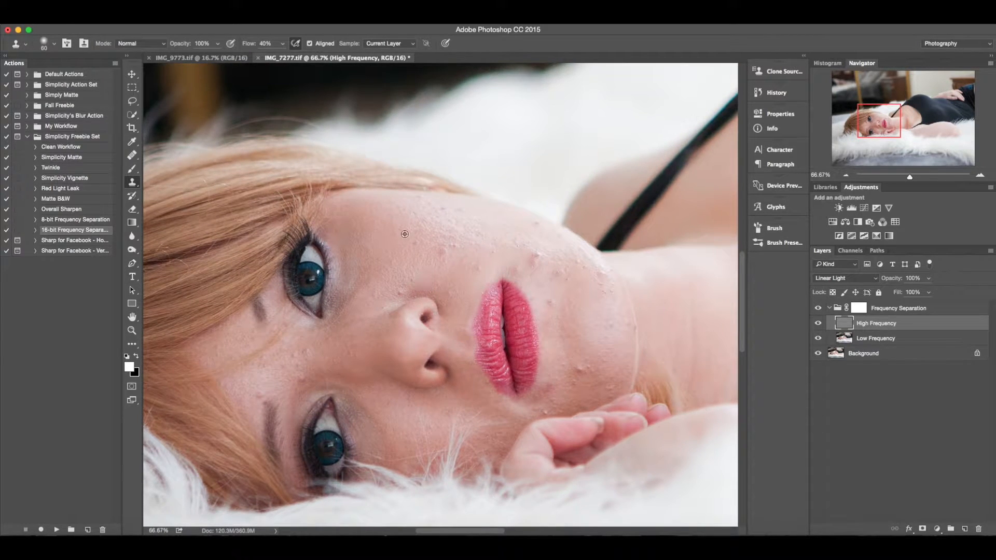
left_click(401, 233, "alt")
left_click(415, 243)
left_click(442, 253)
left_click(434, 242, "alt")
left_click(450, 249)
left_click_drag(450, 249, 444, 263)
left_click(461, 254, "alt")
left_click(471, 261, "alt")
left_click(476, 268)
left_click(468, 263)
left_click(459, 275, "alt")
left_click(452, 294)
left_click(400, 273, "alt")
left_click(401, 294)
left_click(403, 265, "alt")
left_click(415, 279)
left_click(411, 278)
left_click(382, 268, "alt")
left_click(373, 291)
left_click(373, 295)
left_click(330, 362, "alt")
left_click_drag(298, 377, 303, 377)
left_click_drag(300, 356, 297, 357)
left_click(255, 398, "alt")
left_click(259, 393)
left_click(271, 382)
left_click(252, 385, "alt")
left_click_drag(271, 373, 254, 372)
left_click(253, 378, "alt")
Clone out blemishes around the lips, chin, jaw and neck on the High Frequency layer.
left_click(440, 223, "alt")
left_click_drag(441, 210, 462, 212)
left_click(473, 226, "alt")
left_click(454, 201, "alt")
left_click(523, 224, "alt")
mouse_move(538, 223)
left_mouse_down()
mouse_move(519, 245)
mouse_move(533, 262)
left_mouse_up()
left_click(520, 225, "alt")
left_click(512, 242)
left_click(548, 243, "alt")
left_click(519, 255, "alt")
left_click(532, 256)
left_click(510, 257, "alt")
left_click(534, 266)
left_click(518, 259, "alt")
left_click_drag(513, 272, 504, 270)
left_click(506, 256, "alt")
left_click(571, 302, "alt")
left_click(548, 291, "alt")
left_click_drag(553, 306, 532, 303)
left_click(550, 319, "alt")
left_click(547, 322, "alt")
left_click(539, 298, "alt")
mouse_move(551, 387)
left_mouse_down()
mouse_move(530, 401)
mouse_move(566, 362)
mouse_move(581, 370)
mouse_move(575, 376)
mouse_move(592, 374)
mouse_move(587, 346)
mouse_move(603, 356)
mouse_move(612, 322)
mouse_move(600, 275)
mouse_move(612, 293)
left_mouse_up()
left_click(552, 363, "alt")
left_click(548, 355, "alt")
left_click(560, 355, "alt")
left_click(557, 351, "alt")
left_click(588, 347, "alt")
left_click(597, 338, "alt")
left_click(592, 317, "alt")
left_click(598, 310, "alt")
left_click(609, 311, "alt")
left_click(633, 314, "alt")
mouse_move(634, 329)
left_mouse_down()
mouse_move(645, 344)
mouse_move(636, 336)
left_mouse_up()
left_click(595, 372, "alt")
left_click_drag(603, 390, 611, 377)
left_click(604, 345, "alt")
left_click_drag(601, 366, 600, 378)
left_click(578, 288, "alt")
mouse_move(564, 269)
left_mouse_down()
mouse_move(582, 266)
mouse_move(589, 251)
left_mouse_up()
left_click(564, 244, "alt")
left_click(527, 229, "alt")
mouse_move(539, 226)
left_mouse_down()
mouse_move(571, 259)
mouse_move(549, 231)
left_mouse_up()
left_click_drag(545, 413, 530, 410)
left_click(555, 360, "alt")
Select the Low Frequency layer and lasso the skin areas of the face, cheeks, chin and neck.
scroll(413, 306, "down", 1)
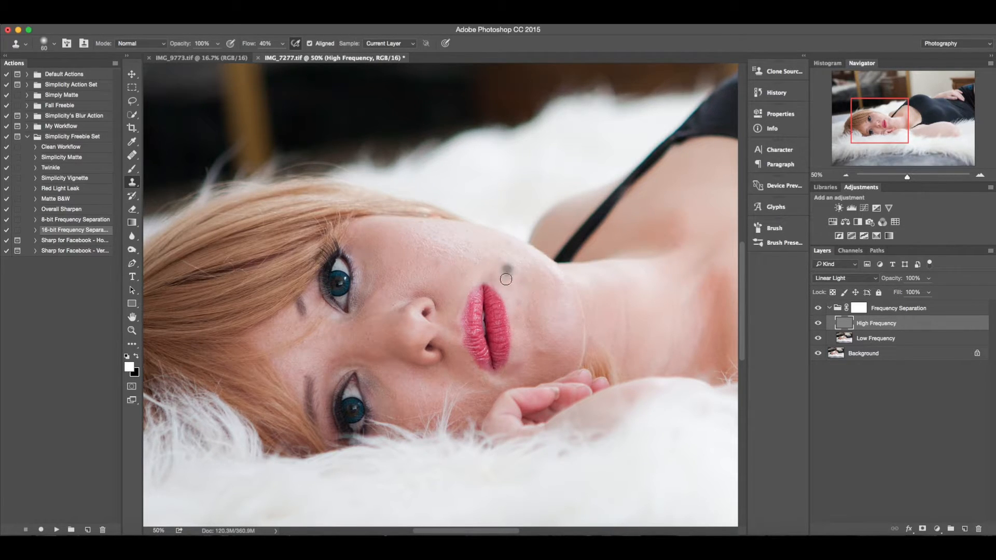
left_click(887, 340)
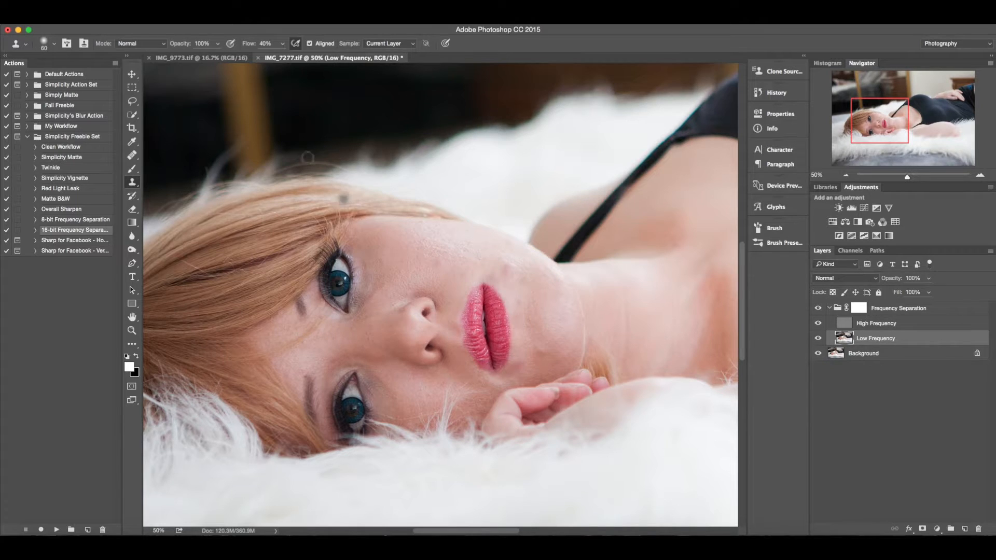
left_click(132, 101)
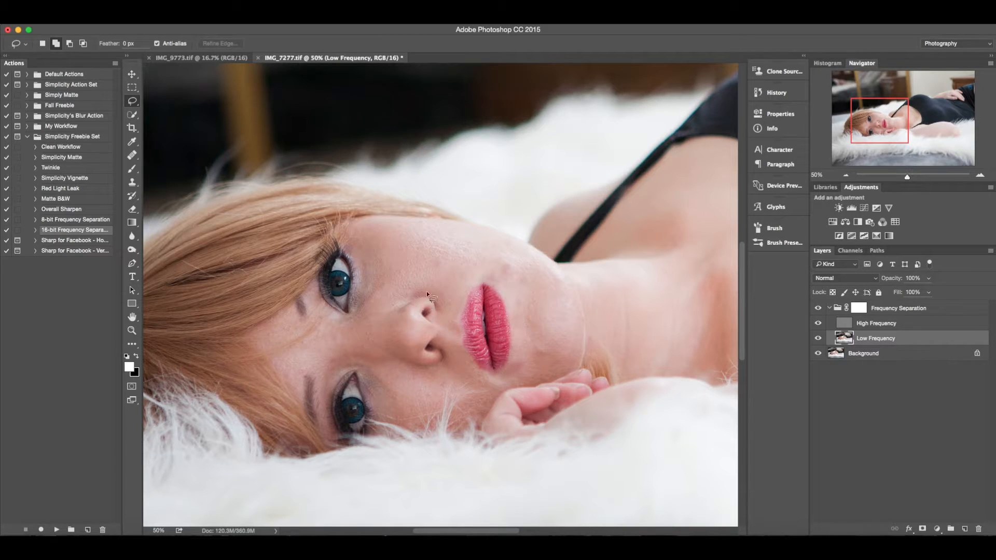
mouse_move(292, 310)
left_mouse_down()
mouse_move(257, 336)
mouse_move(268, 349)
mouse_move(295, 337)
mouse_move(293, 308)
mouse_move(315, 337)
mouse_move(281, 363)
mouse_move(296, 395)
mouse_move(314, 371)
left_mouse_up()
left_click_drag(323, 323, 324, 325)
left_click_drag(395, 356, 395, 358)
left_click_drag(389, 223, 430, 218)
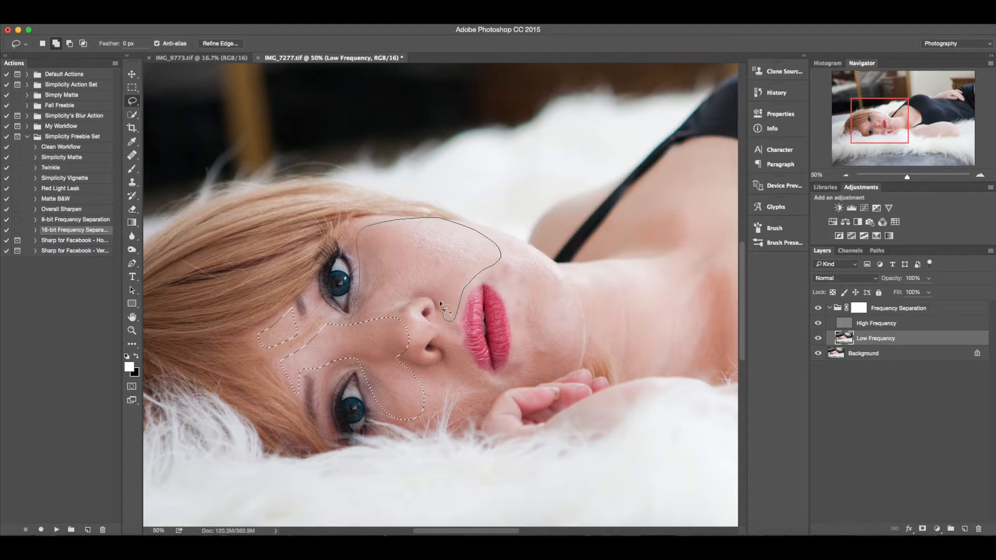
left_click_drag(382, 325, 384, 326)
left_click_drag(574, 332, 568, 295)
left_click_drag(475, 228, 476, 230)
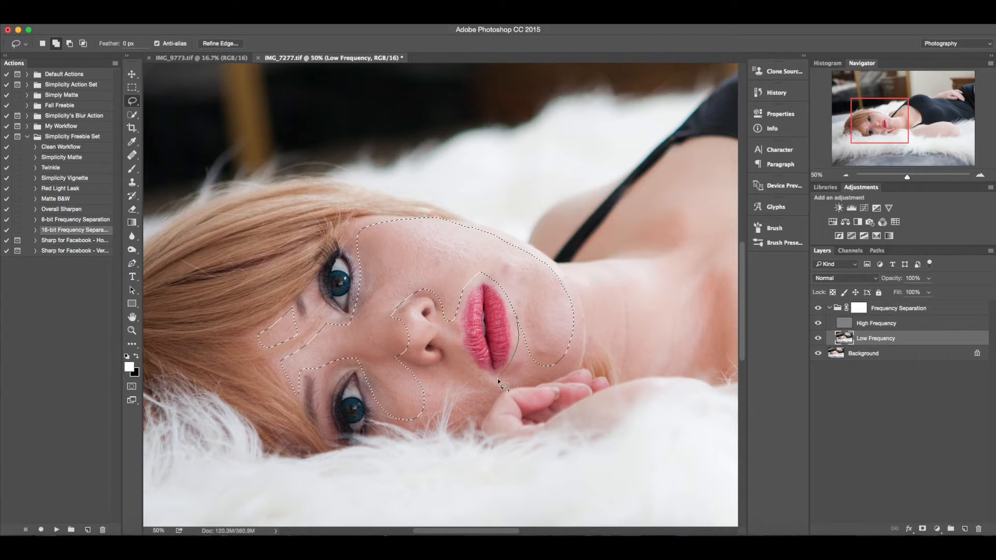
left_click_drag(573, 328, 574, 329)
left_click_drag(440, 390, 439, 392)
left_click_drag(633, 334, 439, 330)
mouse_move(393, 254)
left_mouse_down()
mouse_move(457, 200)
mouse_move(489, 202)
mouse_move(501, 232)
mouse_move(451, 255)
left_mouse_up()
mouse_move(519, 241)
left_mouse_down()
mouse_move(502, 280)
mouse_move(521, 244)
left_mouse_up()
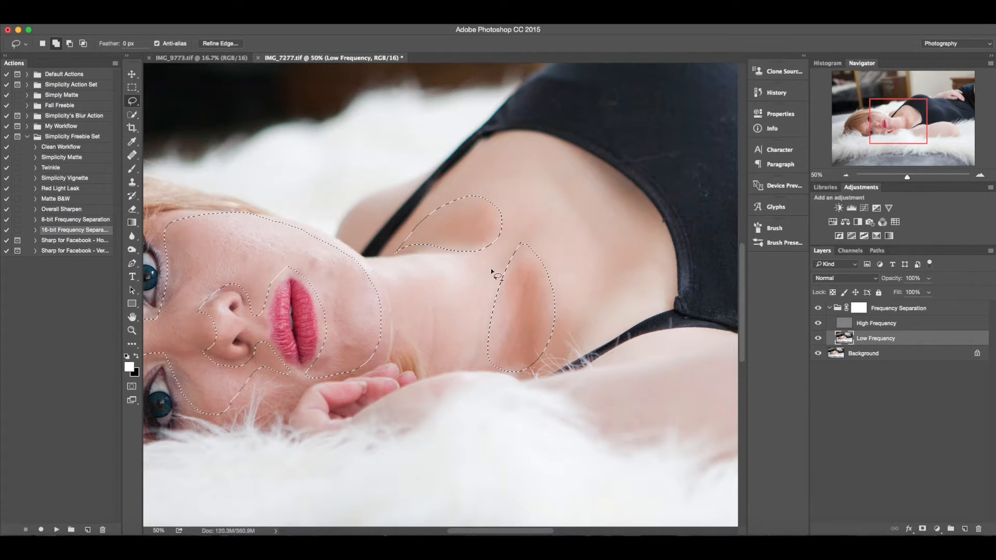
mouse_move(526, 170)
left_mouse_down()
mouse_move(545, 186)
mouse_move(590, 285)
mouse_move(632, 297)
mouse_move(649, 236)
left_mouse_up()
left_click_drag(524, 188, 523, 189)
Feather the lasso selection by 27 px with Refine Edge.
key("super+minus")
key("super+minus")
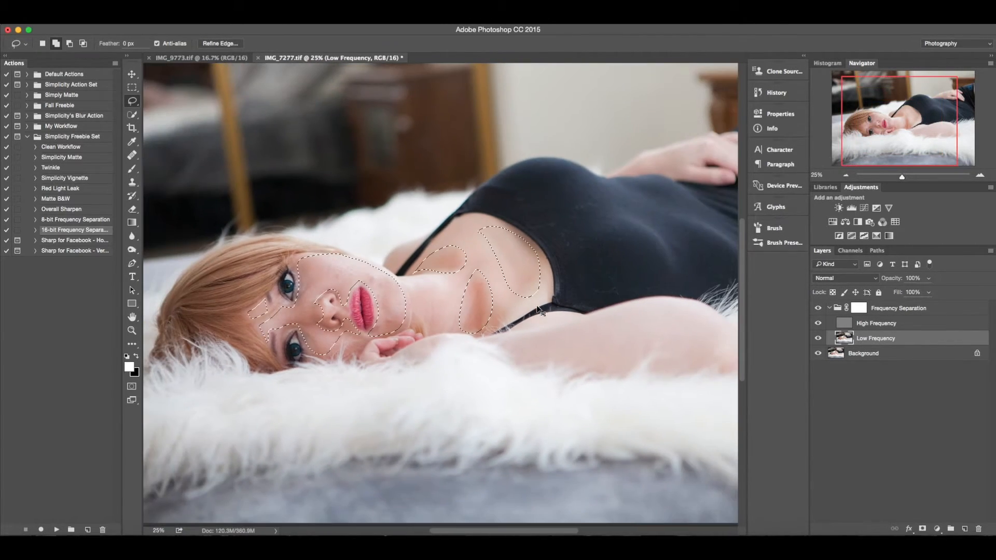
key("super+minus")
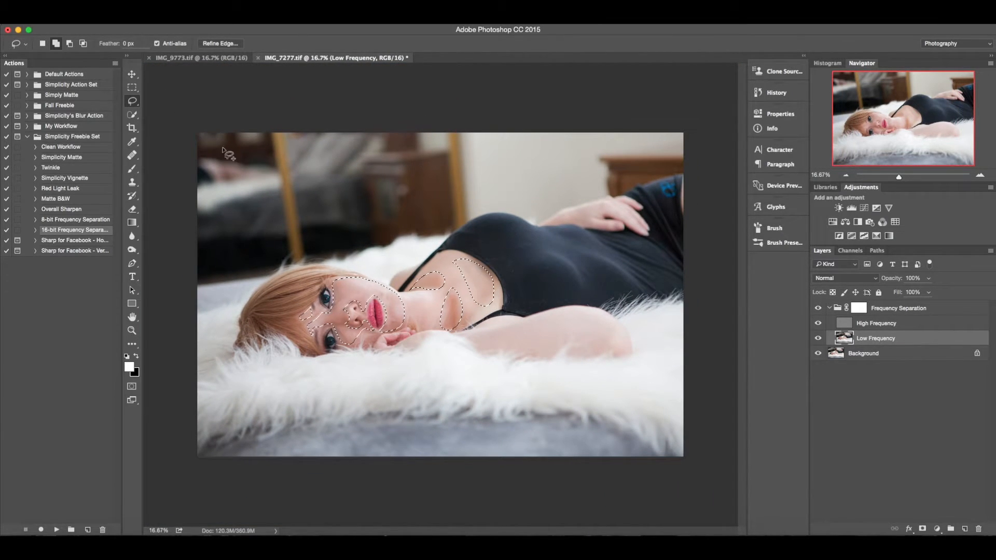
key("super+alt+r")
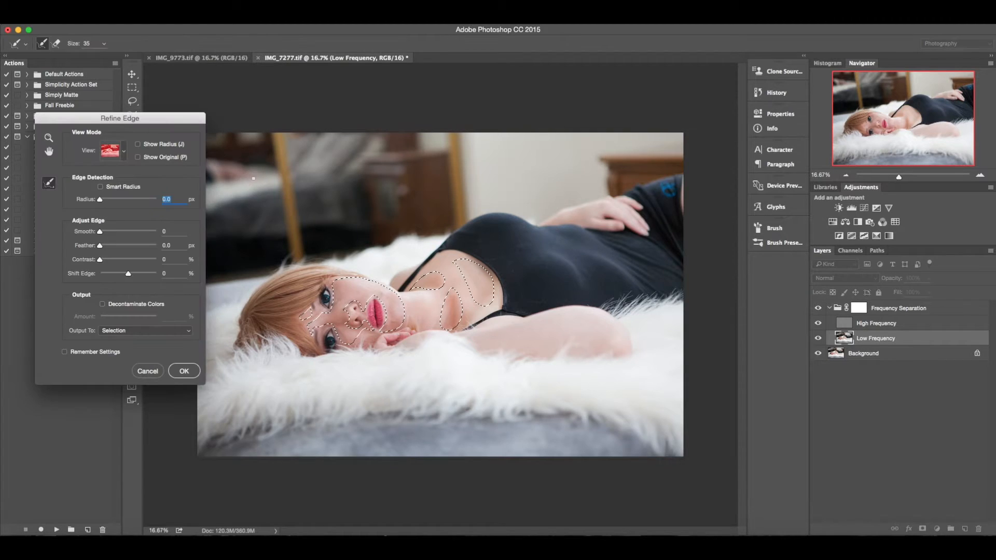
left_click_drag(120, 245, 126, 248)
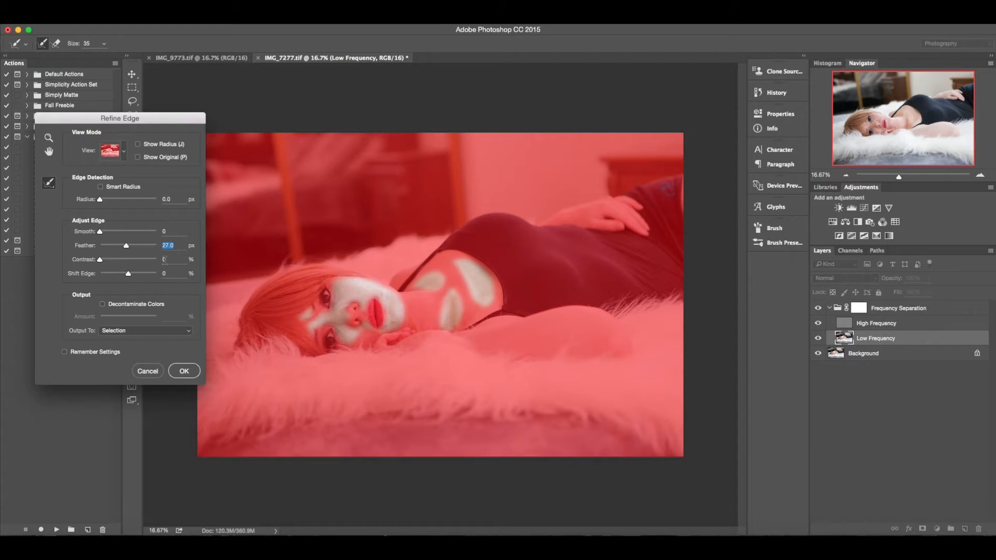
left_click(184, 372)
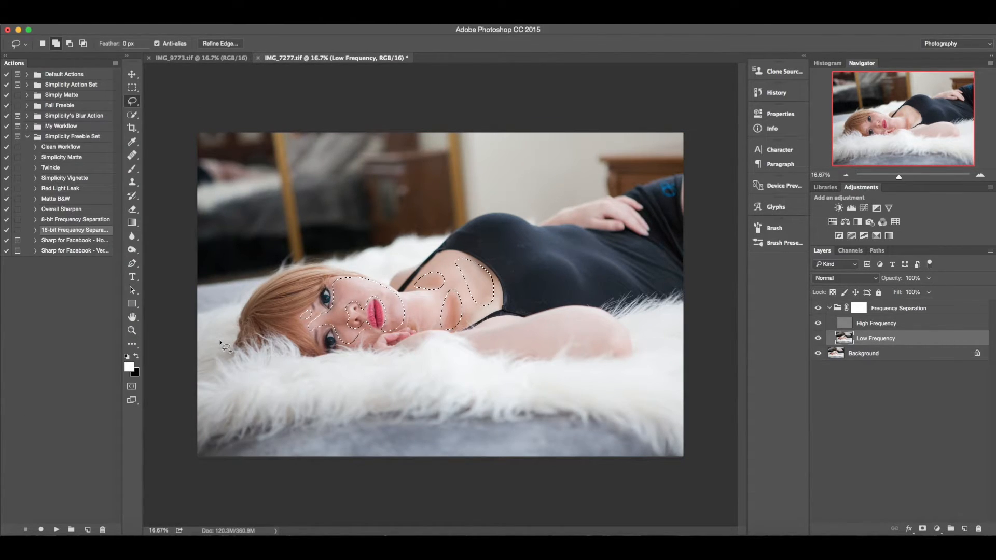
Apply a Gaussian Blur with a 20.4 pixel radius to the selected skin, then deselect.
left_click(260, 19)
mouse_move(292, 141)
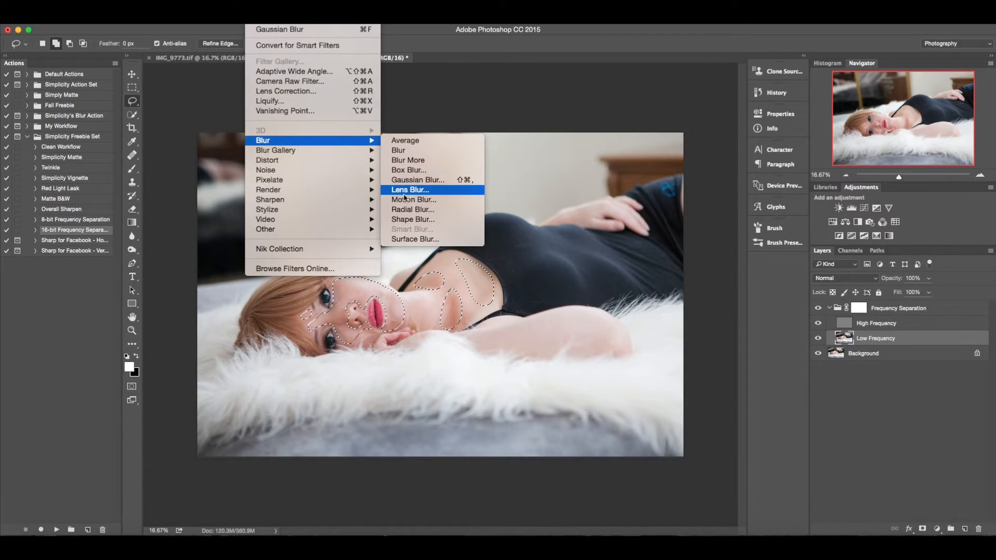
left_click(414, 181)
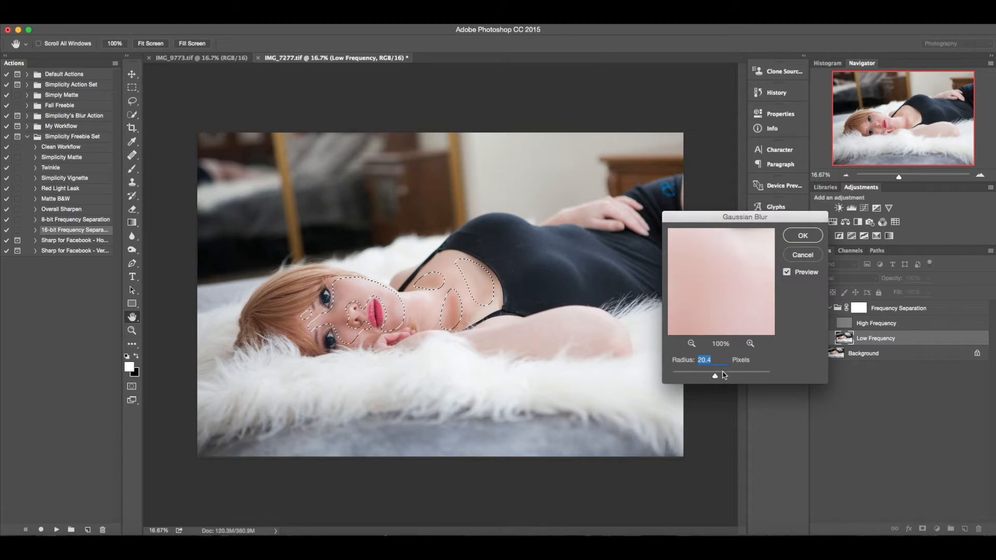
left_click_drag(725, 379, 642, 381)
key("ctrl+plus")
key("ctrl+plus")
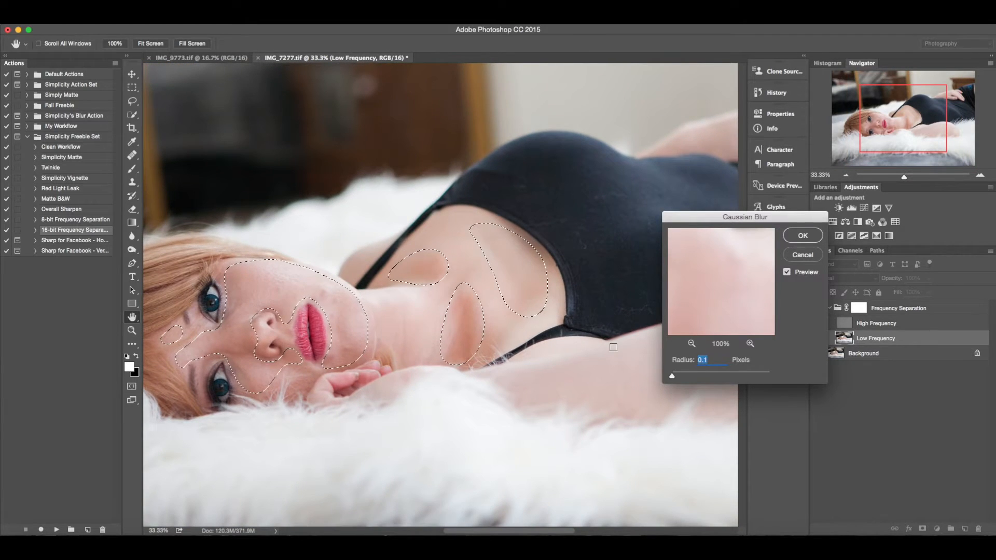
left_click_drag(344, 385, 421, 343)
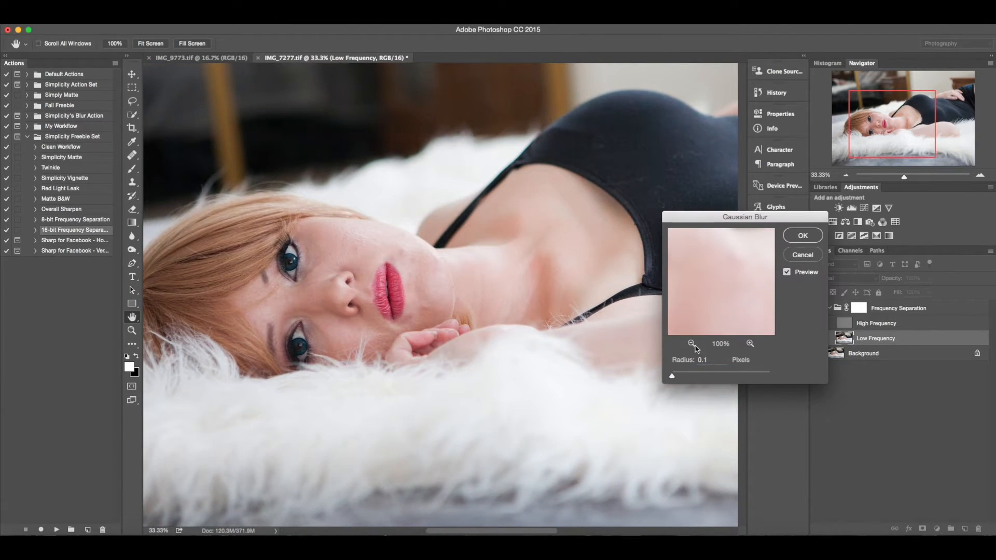
left_click_drag(672, 376, 715, 379)
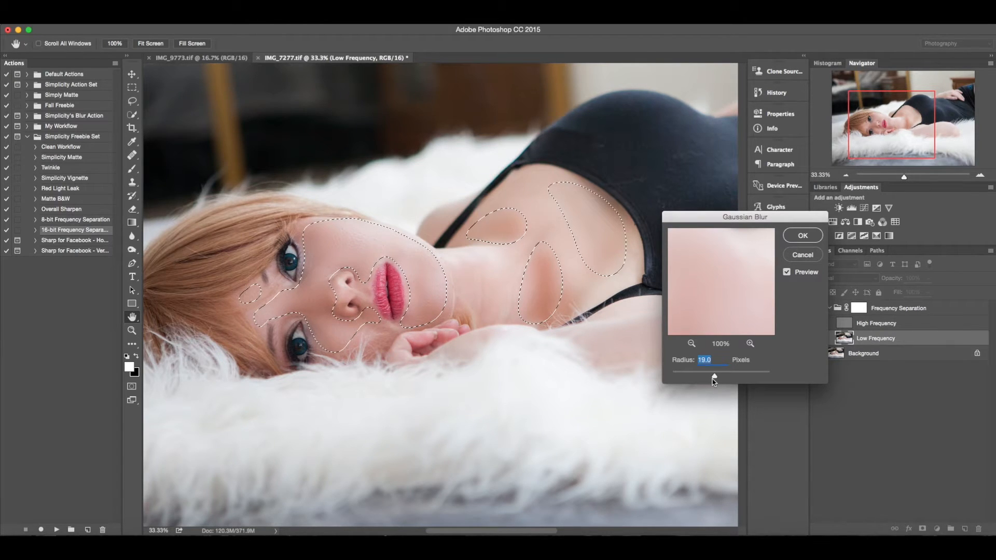
left_click_drag(715, 377, 716, 377)
left_click(787, 272)
left_click(788, 273)
left_click(788, 274)
left_click(788, 273)
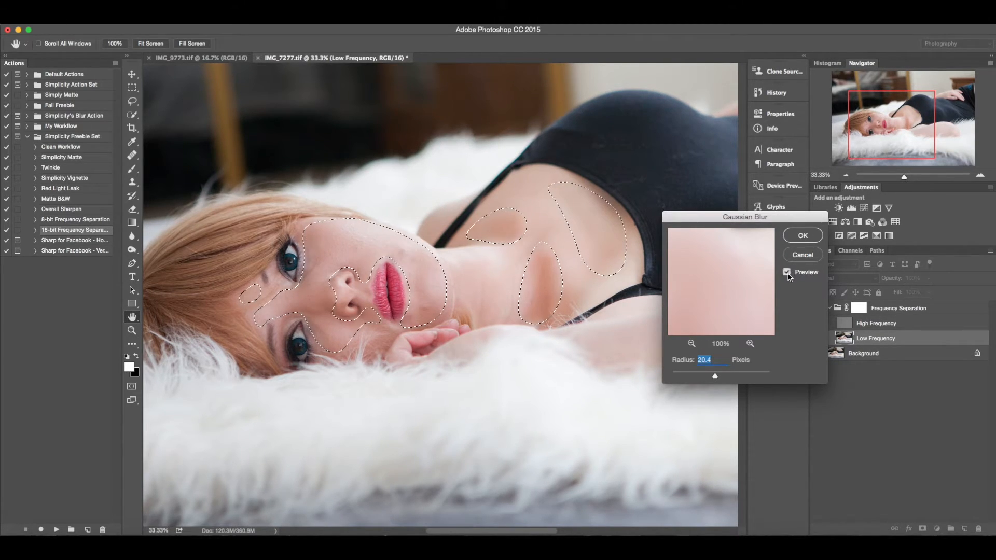
left_click(803, 236)
key("super+d")
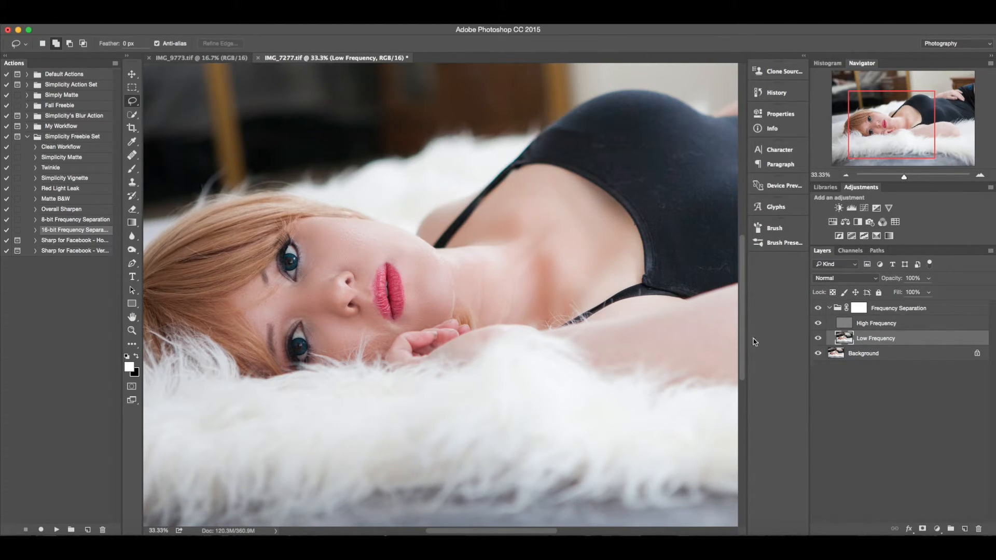
Toggle the Frequency Separation group's visibility to compare, and collapse the group.
left_click(818, 309)
left_click(829, 310)
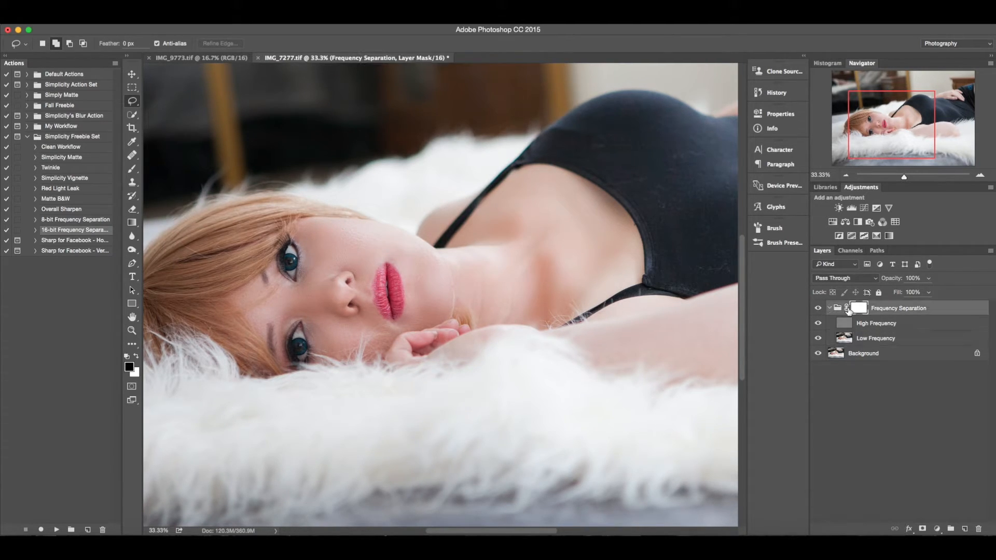
left_click(828, 309)
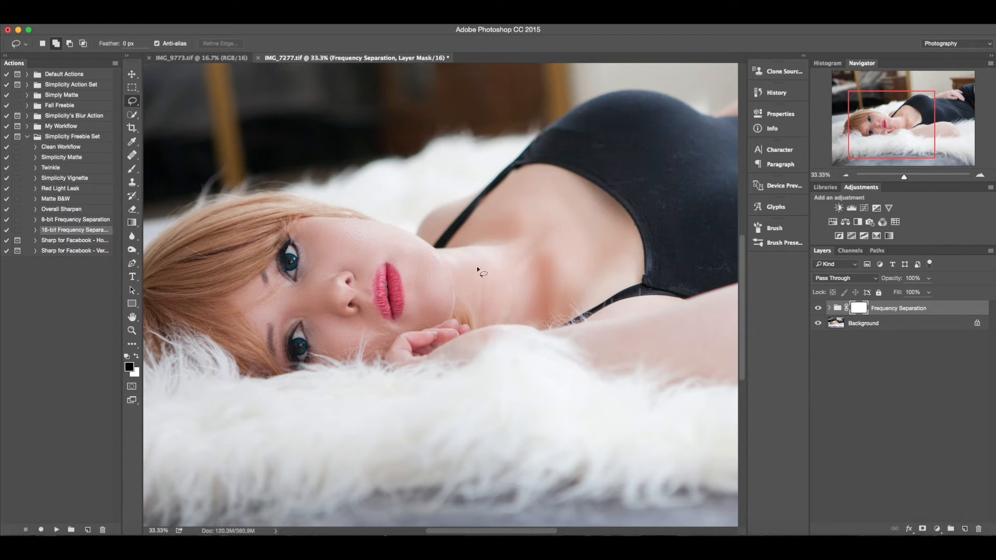
Paint with the Brush on the Frequency Separation group mask over the eyes and fingers to restore them.
left_click(132, 169)
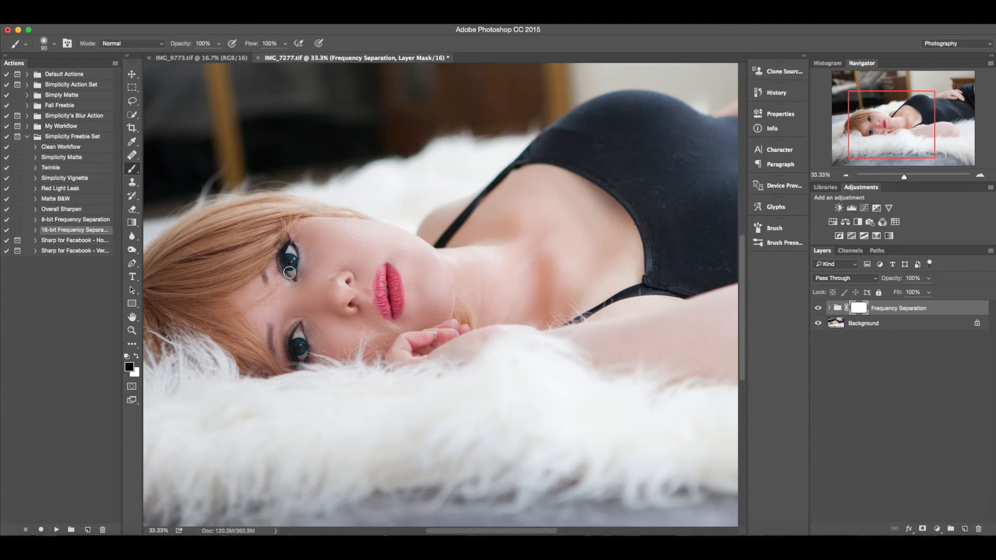
left_click_drag(281, 254, 290, 254)
mouse_move(293, 338)
left_mouse_down()
mouse_move(300, 327)
mouse_move(299, 366)
left_mouse_up()
left_click_drag(269, 260, 263, 269)
left_click_drag(439, 331, 398, 349)
Set the Frequency Separation group's opacity to 80% and toggle its visibility to compare.
left_click(818, 308)
left_click(818, 309)
left_click(926, 278)
left_click(908, 278)
type("8")
left_click(818, 308)
left_click(817, 308)
Run the Clean Workflow action from the Simplicity Freebie Set.
left_click(55, 148)
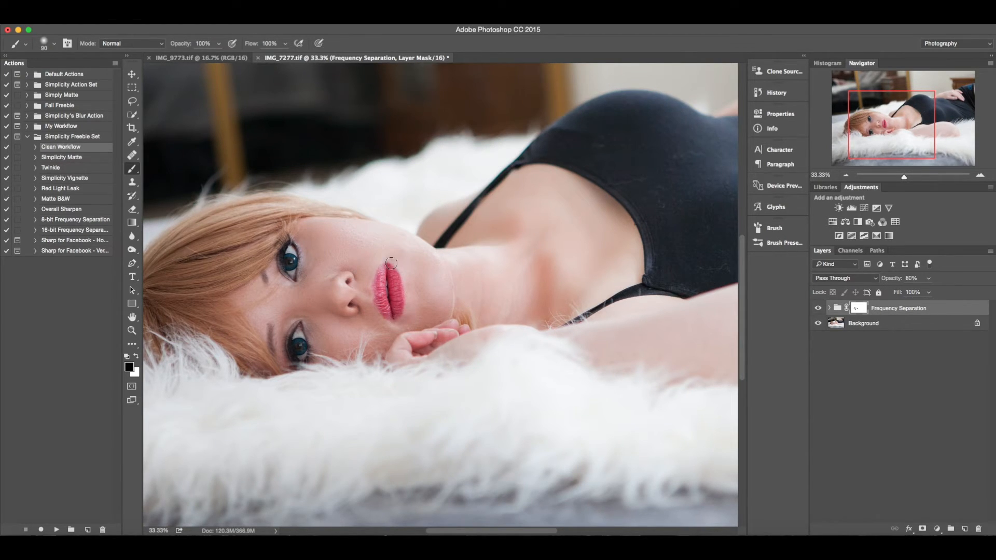
key("super+minus")
key("super+F2")
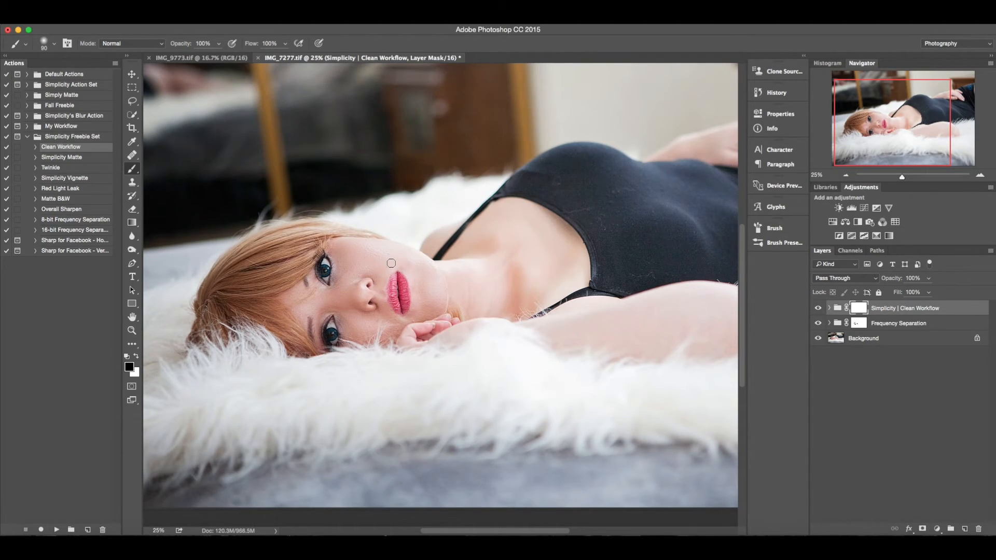
Expand the Simplicity | Clean Workflow group and set the Simplicity | Bright Booster layer's opacity to 15%.
key("super+0")
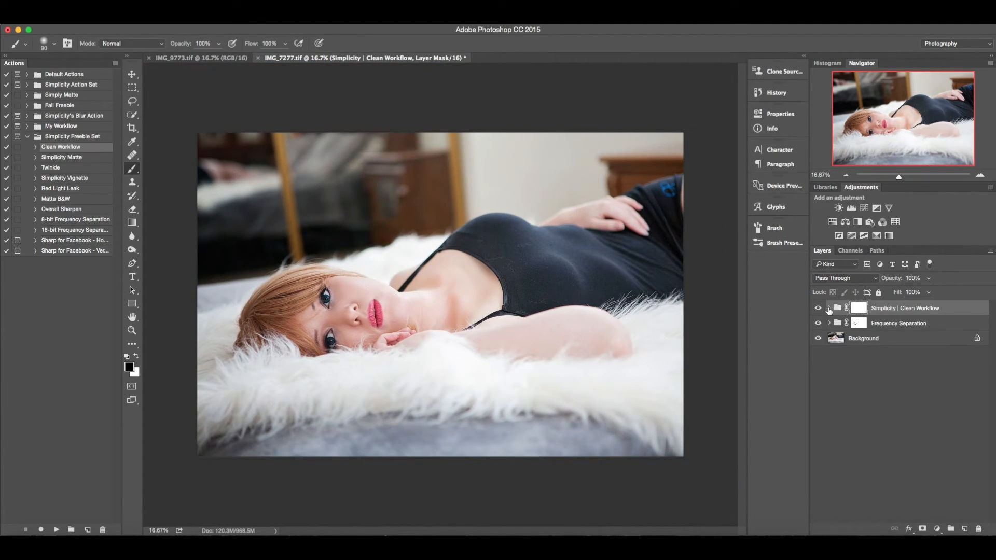
left_click(829, 308)
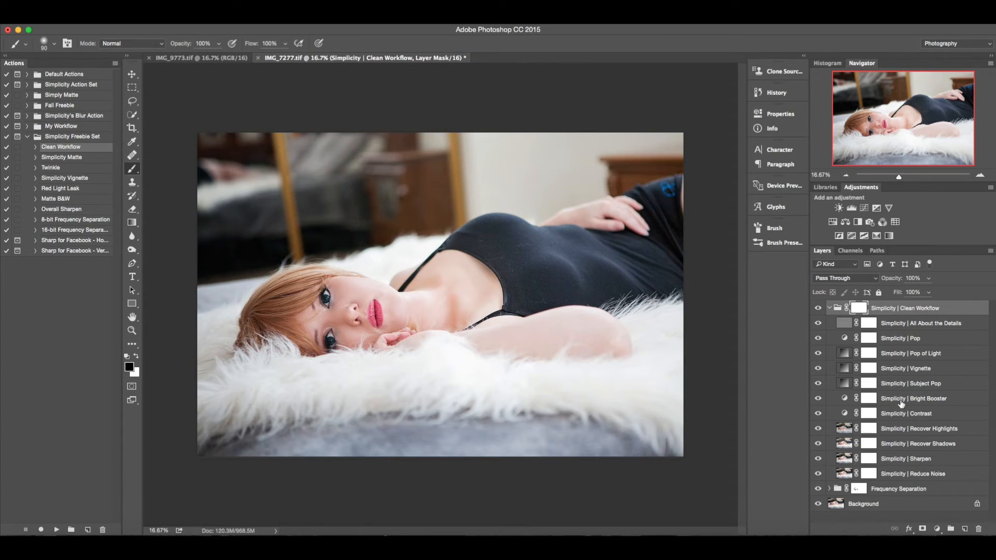
left_click(925, 399)
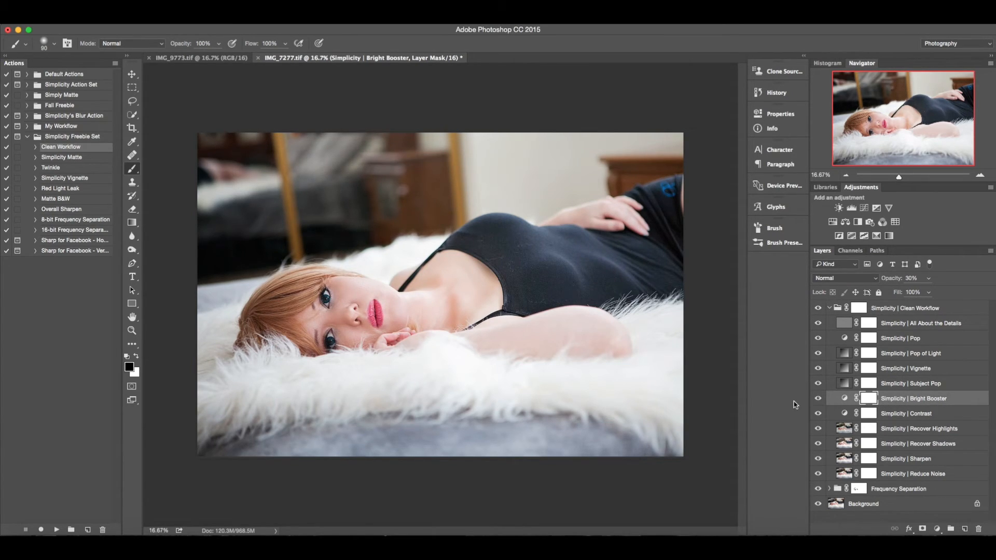
key("v")
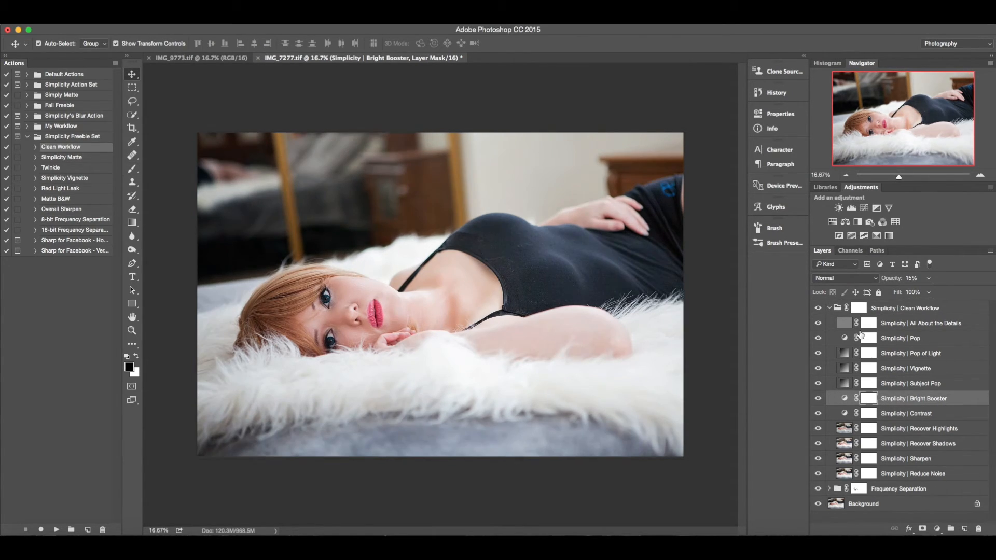
Set the Simplicity | All About the Details layer's opacity to 35% and collapse the Clean Workflow group.
left_click(904, 327)
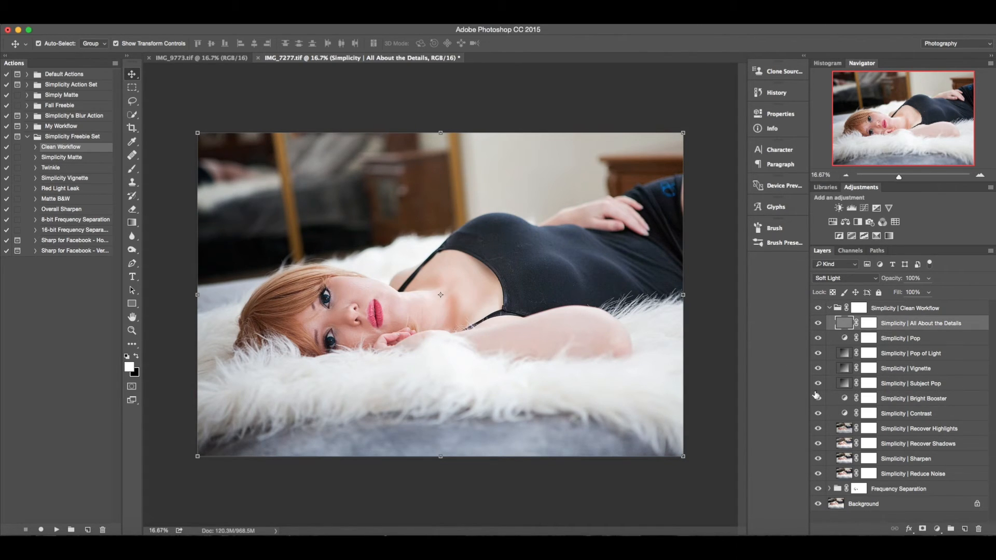
key("3")
key("5")
left_click(829, 308)
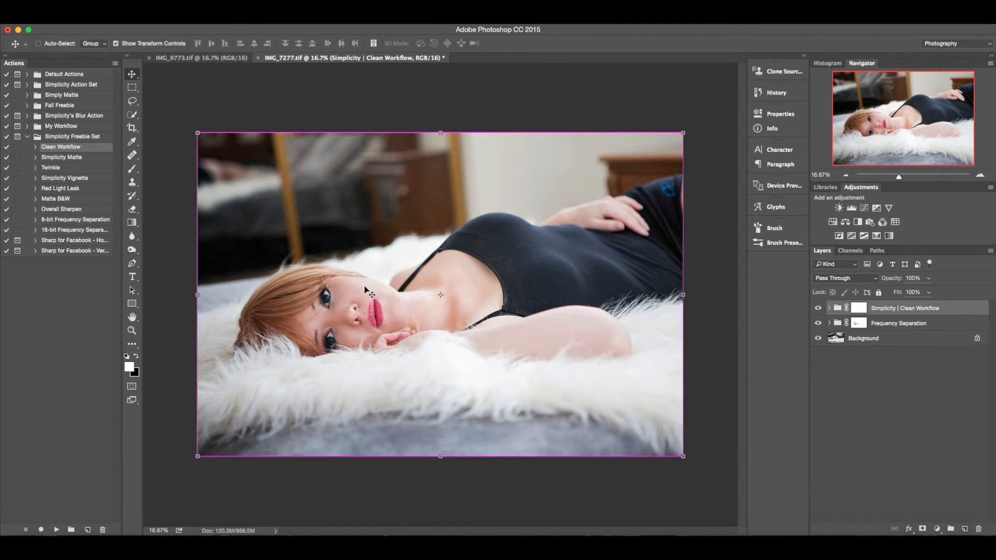
Toggle the Clean Workflow group's visibility to compare the effect on the face.
key("super+equal")
key("super+equal")
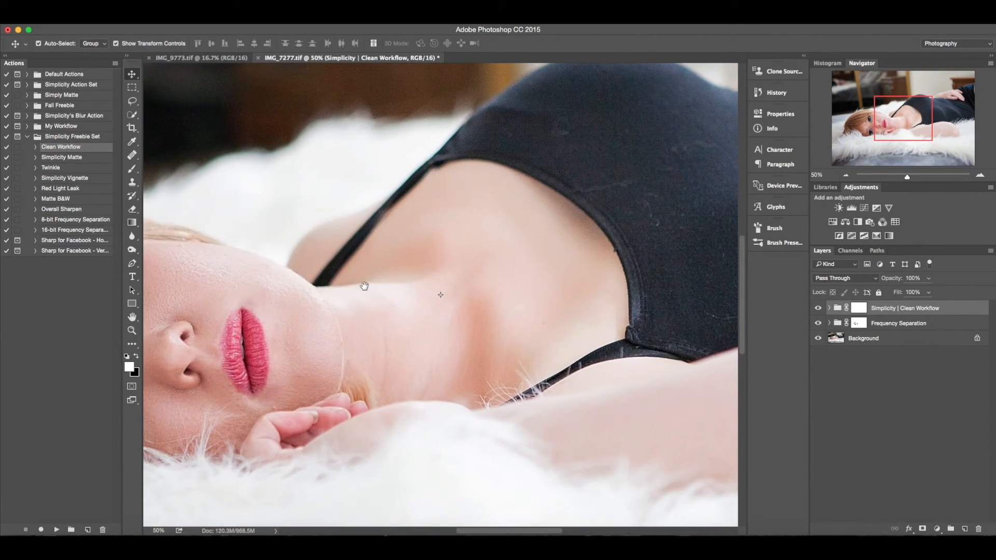
left_click_drag(287, 294, 586, 215)
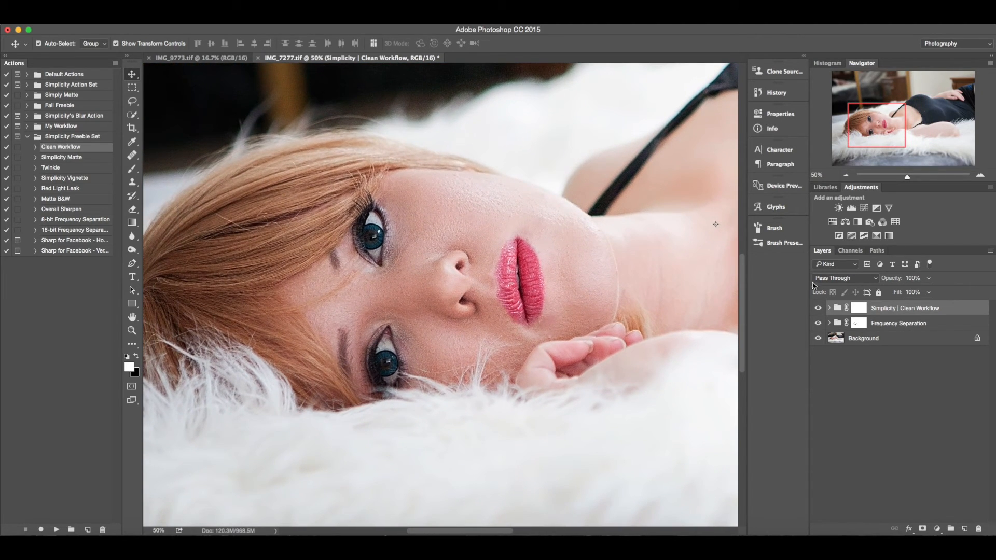
left_click(818, 309)
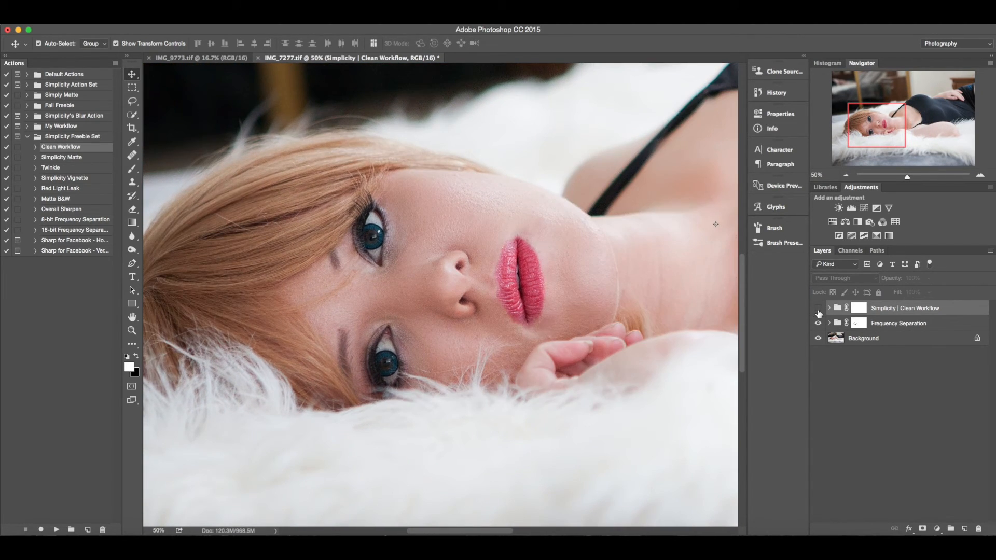
left_click(817, 309)
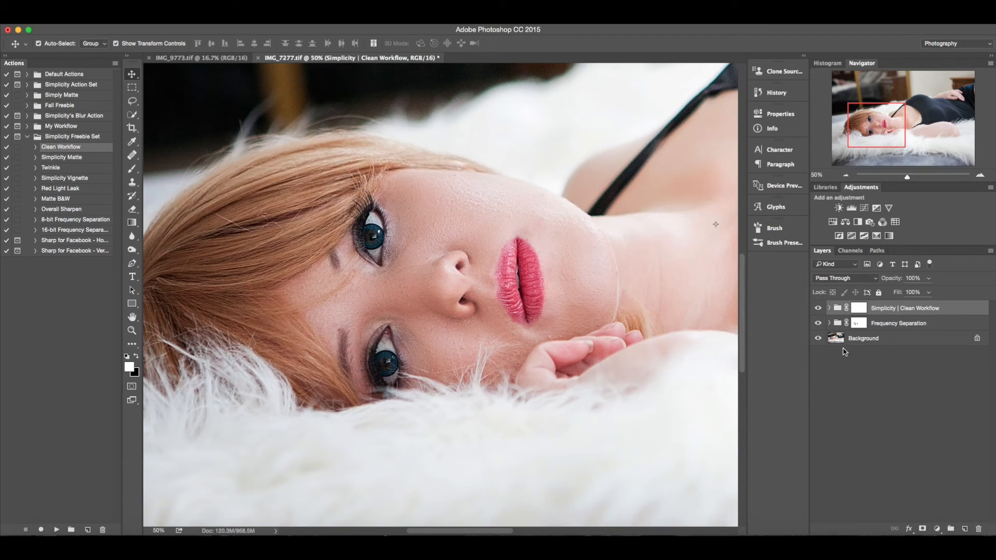
Group the Clean Workflow and Frequency Separation groups together into one group.
left_click(898, 326, "super")
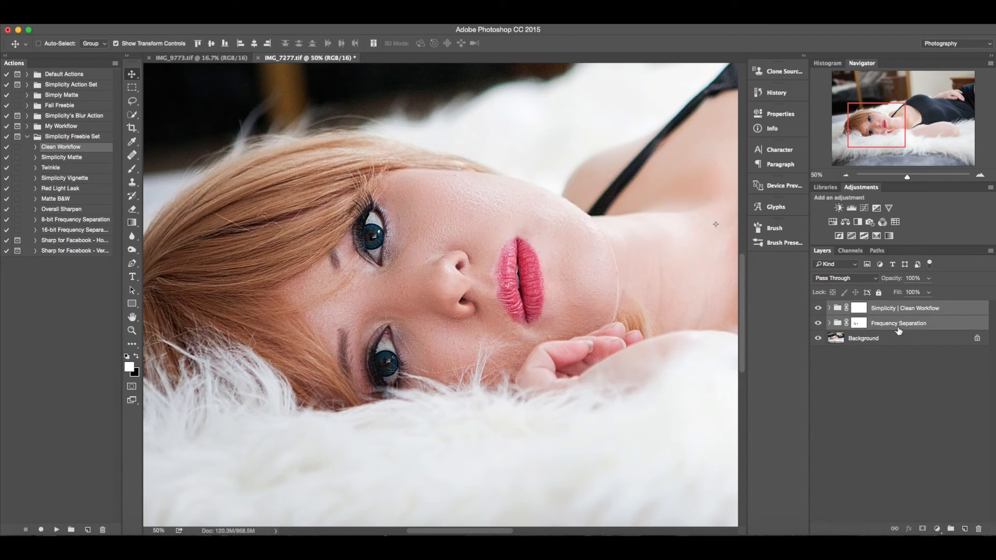
key("super+g")
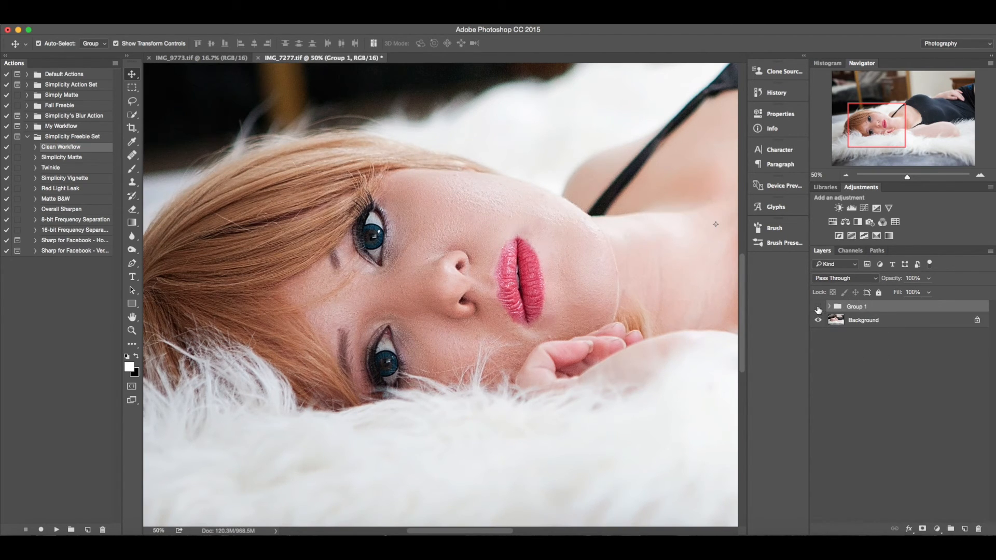
Toggle Group 1's visibility repeatedly to compare the retouched image against the original.
left_click(818, 308)
left_click(817, 309)
left_click(818, 309)
left_click(818, 308)
left_click(817, 308)
left_click(817, 308)
key("super+minus")
key("super+minus")
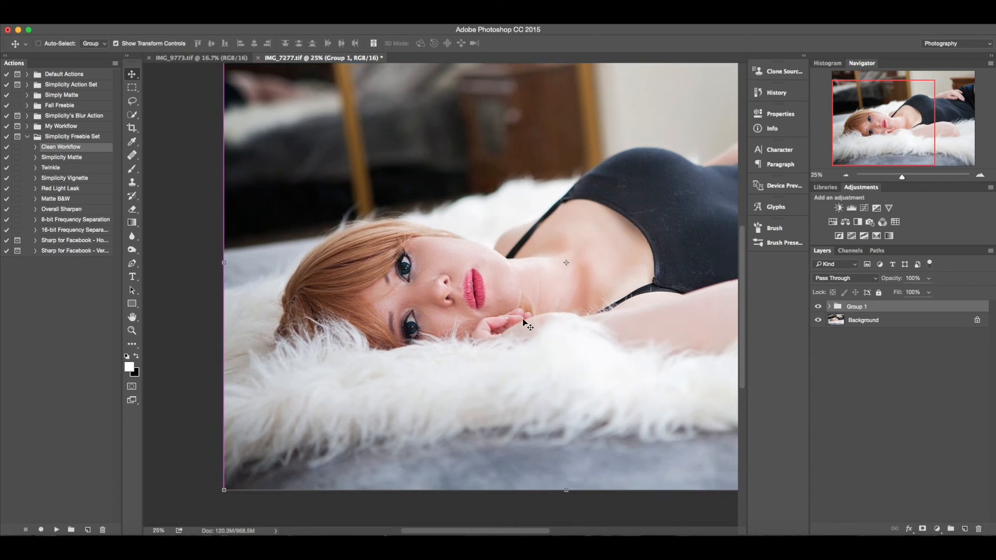
key("super+minus")
left_click(817, 306)
left_click(818, 307)
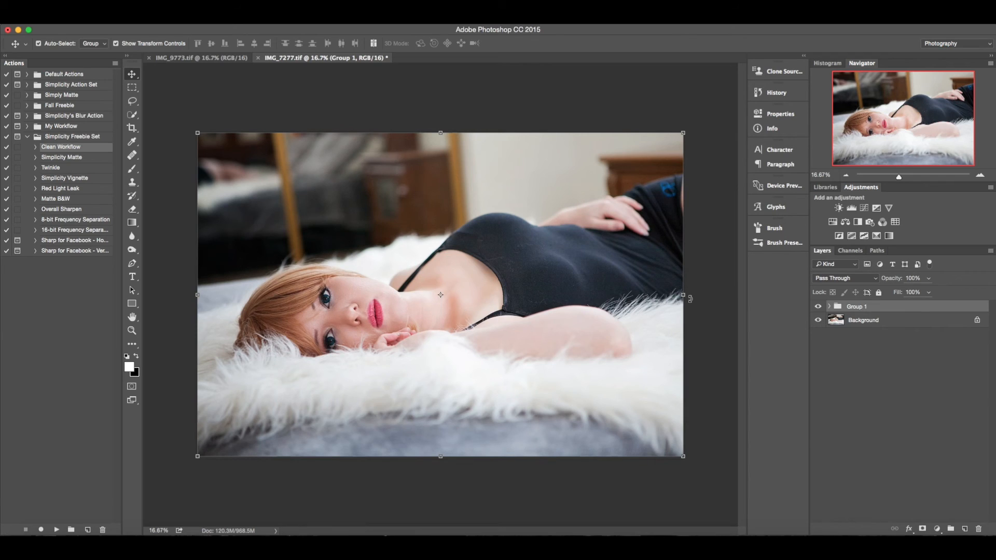